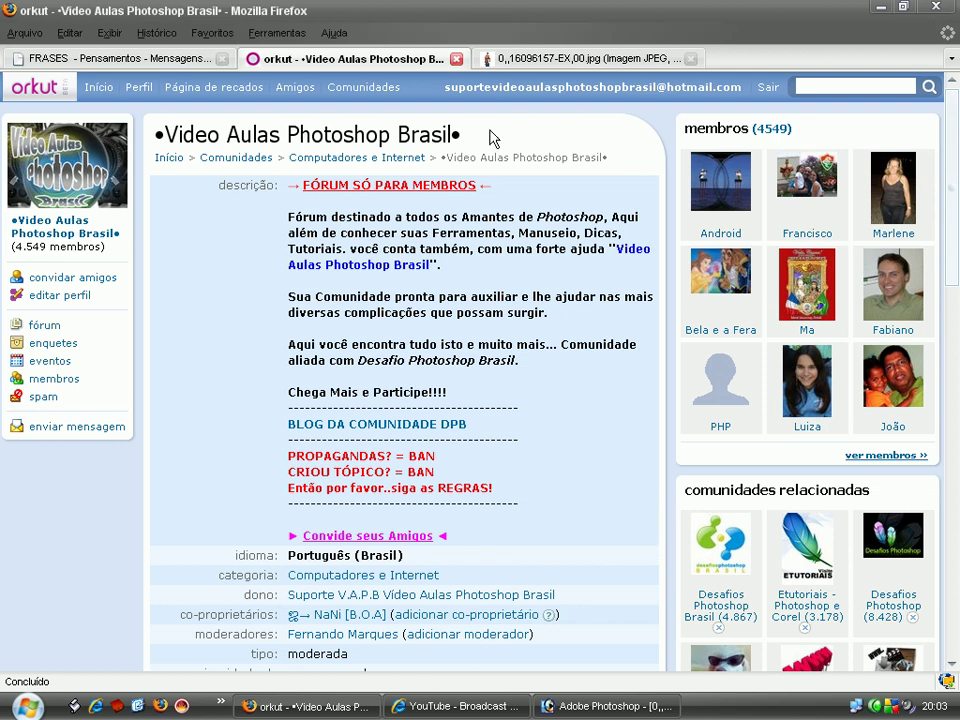
- Revert the man's photo to its original snapshot in History, removing the earlier Liquify edit
left_click(573, 707)
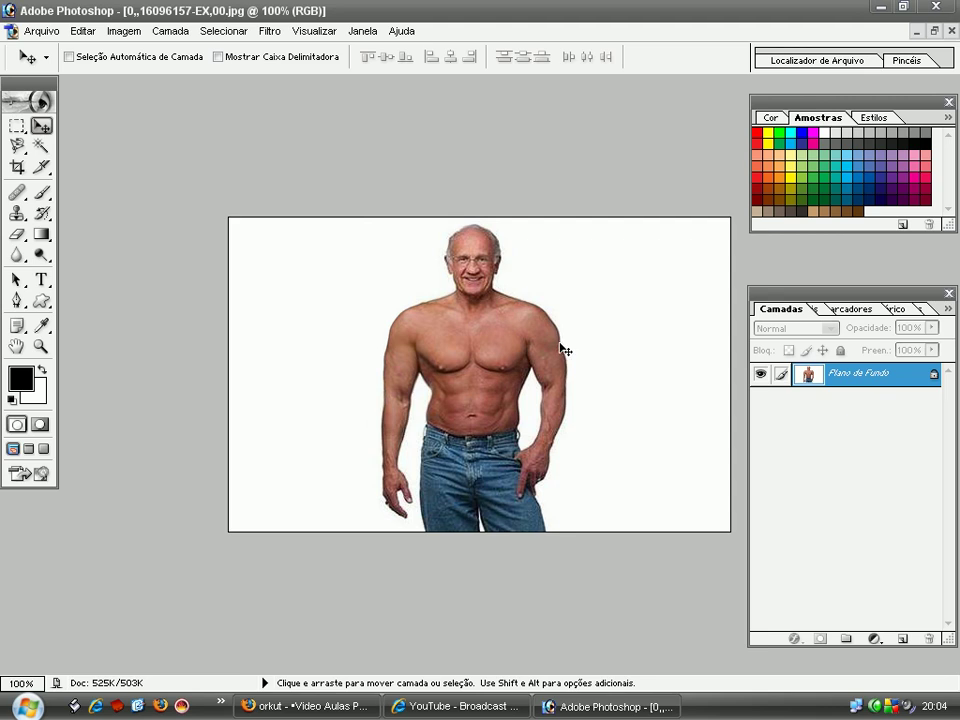
left_click(895, 310)
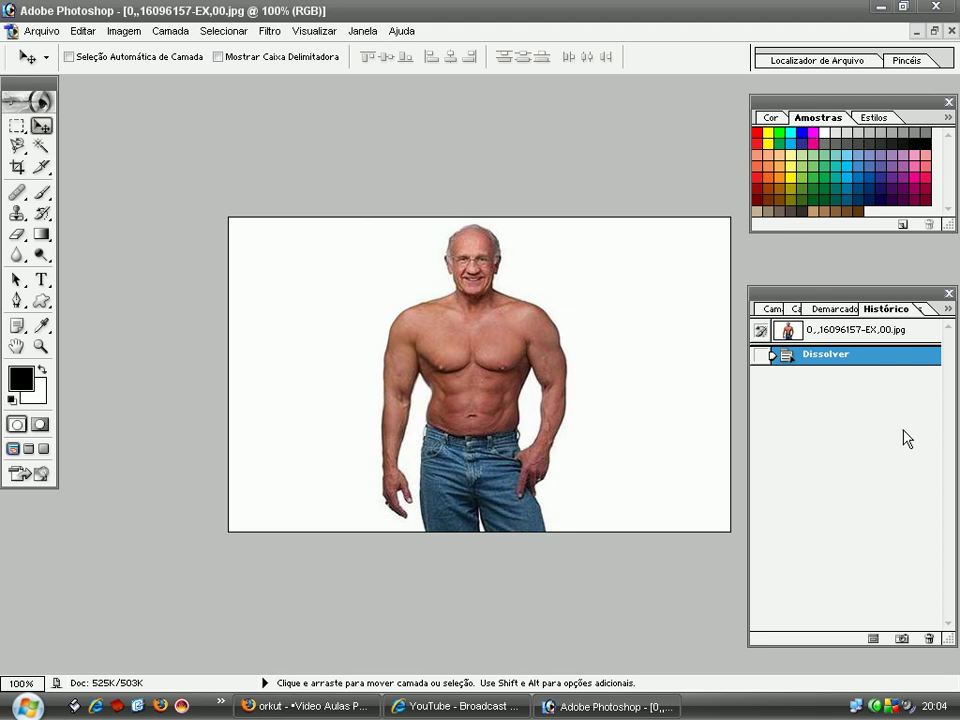
mouse_move(857, 356)
left_mouse_down()
mouse_move(925, 536)
mouse_move(928, 638)
left_mouse_up()
key("ctrl+z")
key("ctrl+z")
key("ctrl+z")
key("ctrl+z")
key("ctrl+z")
key("ctrl+z")
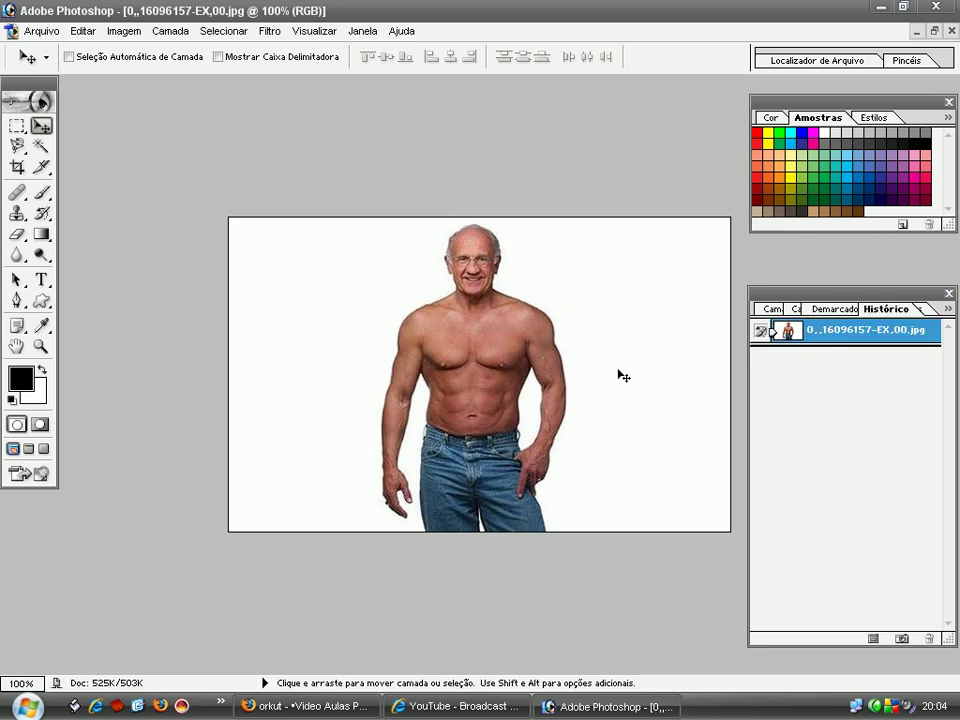
key("ctrl+z")
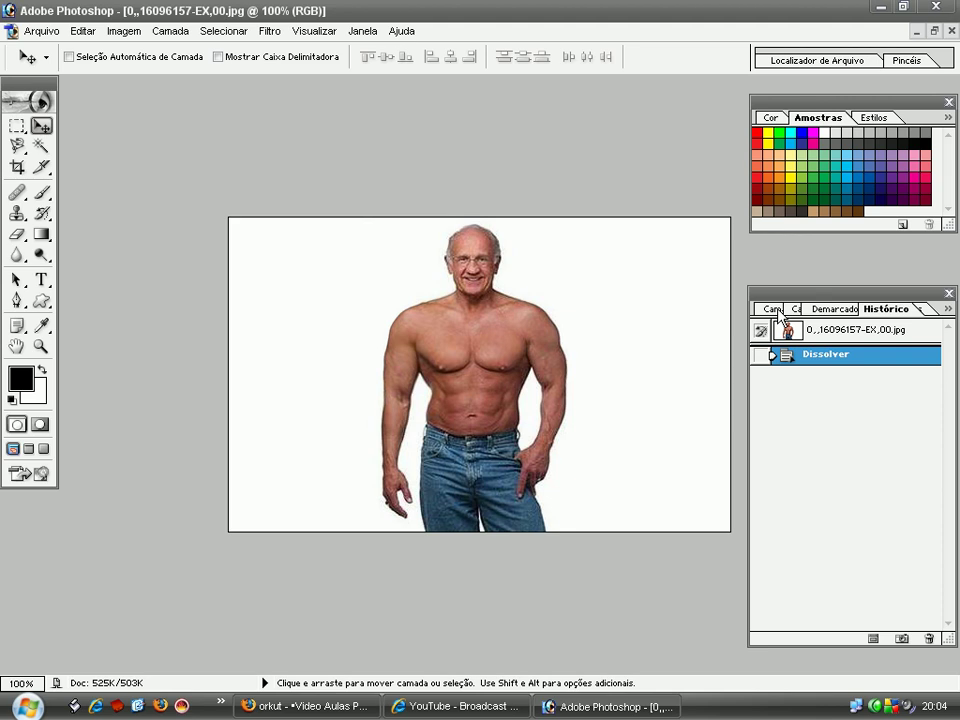
left_click(775, 328)
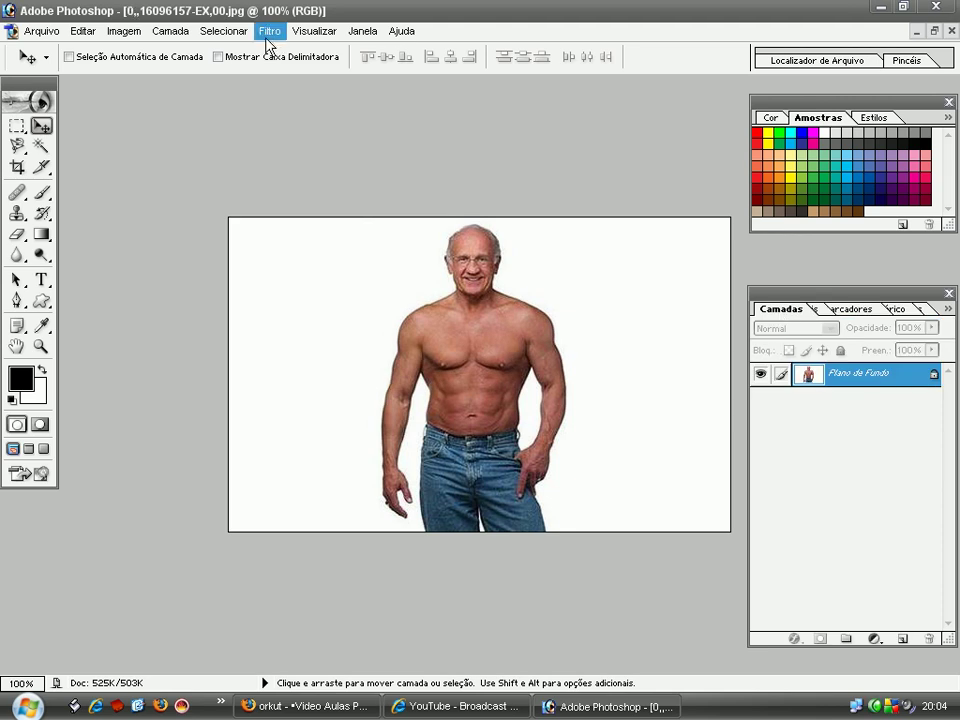
- Duplicate the photo to an unlocked Camada 1 layer and open Filtro > Dissolver (Liquify)
key("ctrl+j")
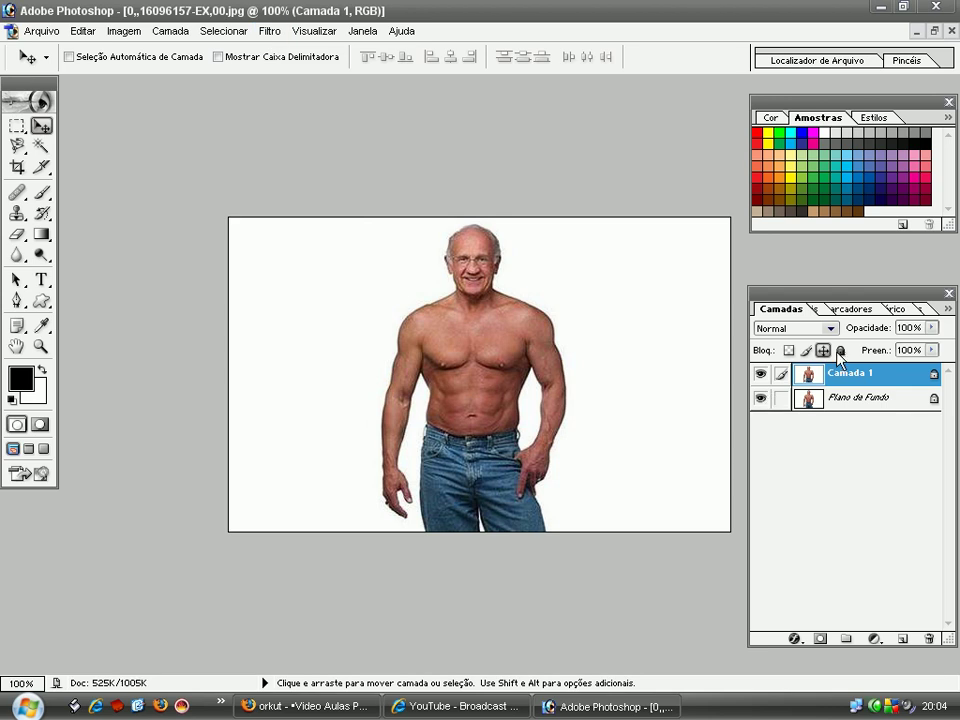
left_click(823, 350)
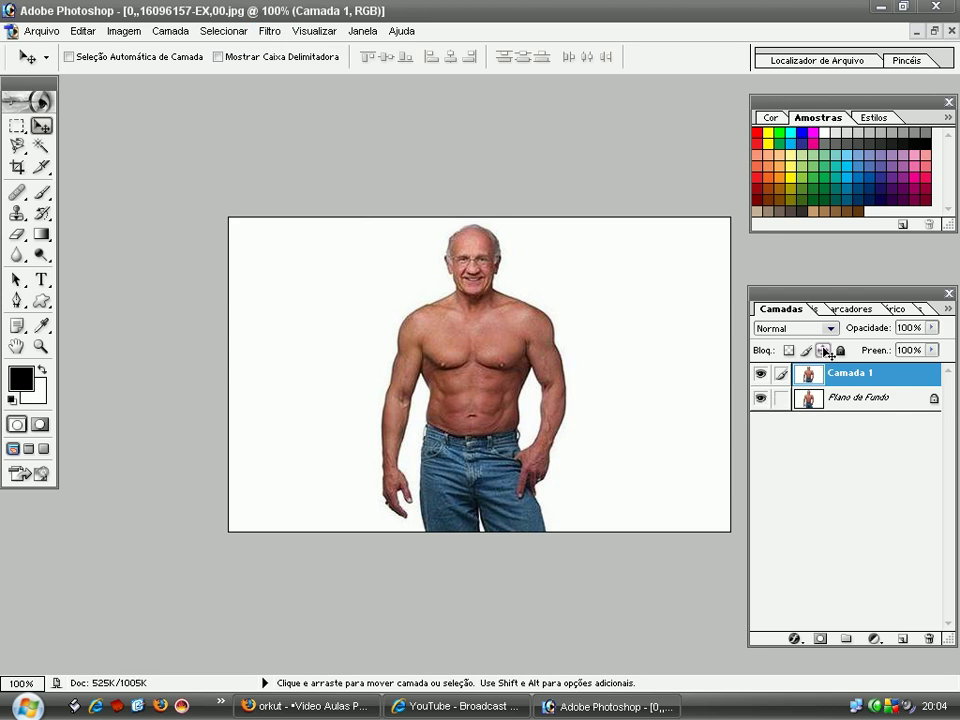
left_click(279, 33)
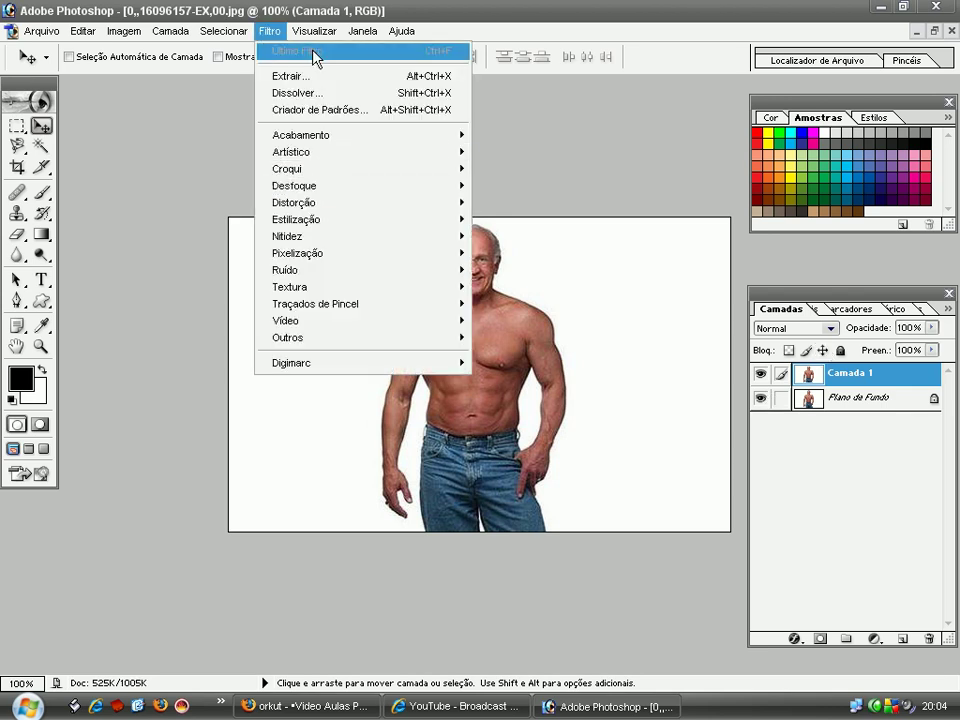
left_click(336, 99)
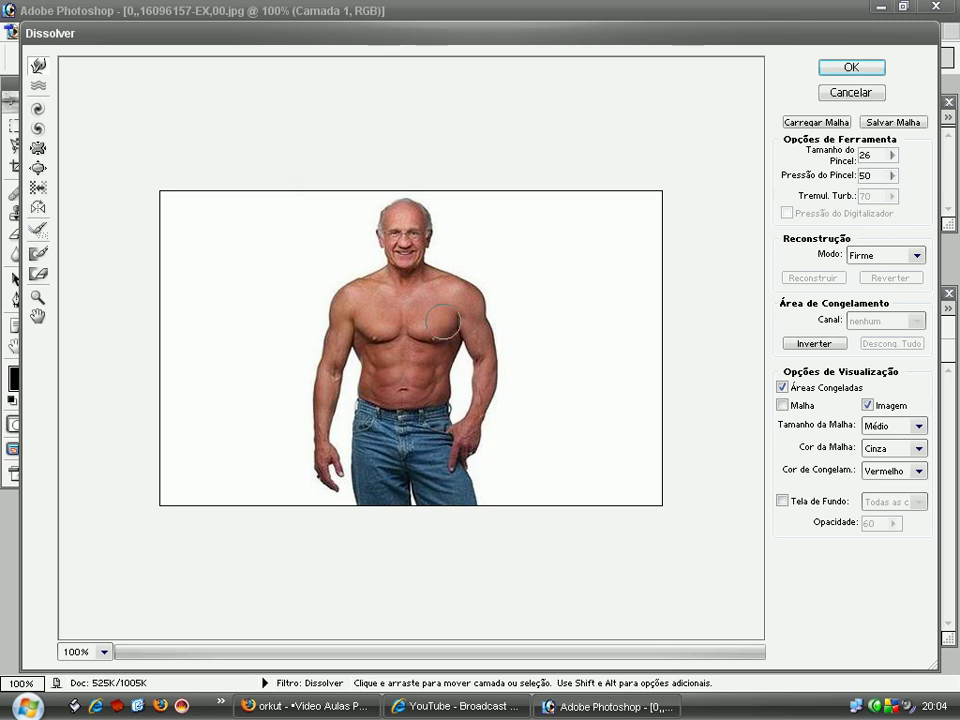
- Set the Forward Warp brush to 36 and push the left shoulder outward
key("bracketright")
key("bracketright")
key("bracketright")
key("bracketright")
key("bracketright")
key("bracketright")
key("bracketright")
key("bracketright")
key("bracketright")
key("bracketright")
key("bracketright")
key("bracketright")
key("bracketleft")
key("bracketleft")
key("bracketleft")
key("bracketleft")
key("bracketleft")
key("bracketleft")
left_click(368, 284)
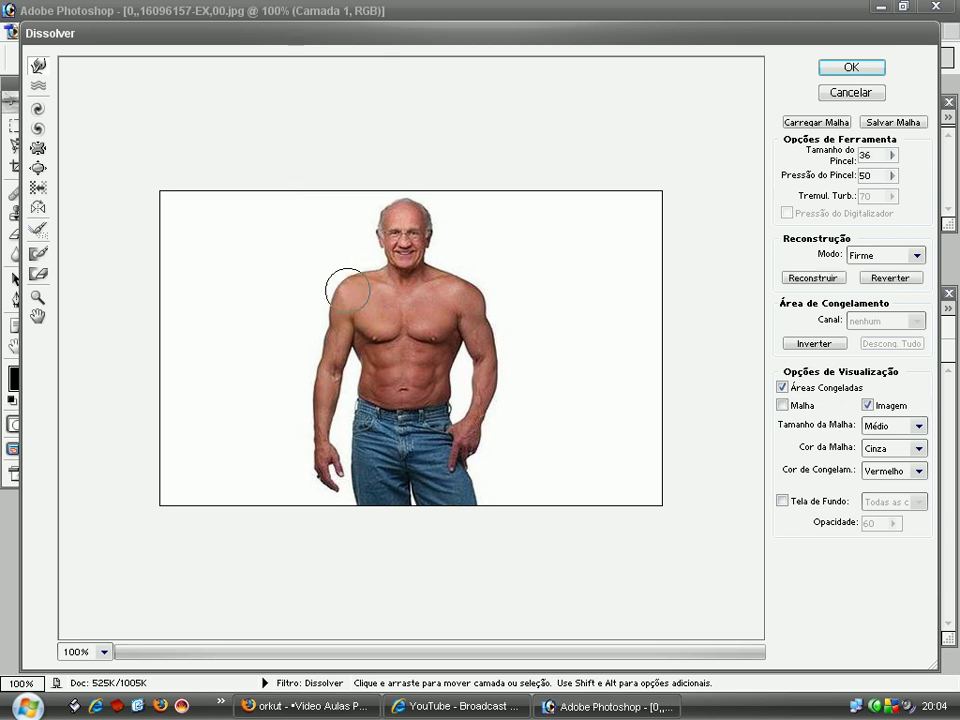
mouse_move(368, 284)
left_mouse_down()
mouse_move(341, 312)
mouse_move(334, 344)
mouse_move(332, 289)
mouse_move(349, 274)
mouse_move(359, 287)
left_mouse_up()
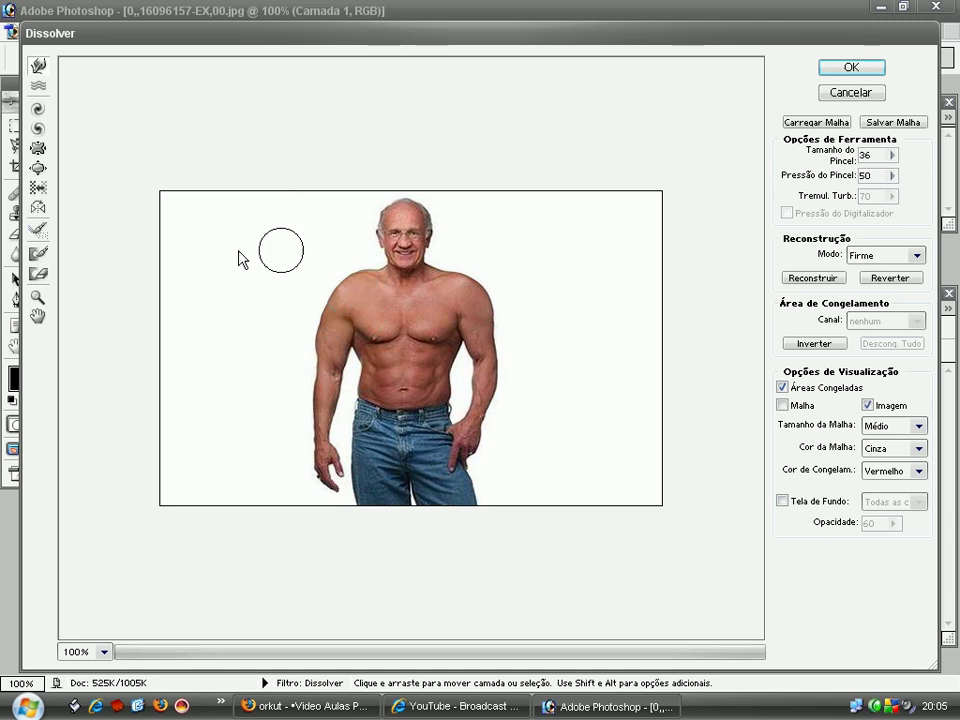
- With the Bloat tool at brush size 41, bulge the right bicep and reshape the left arm
left_click(37, 170)
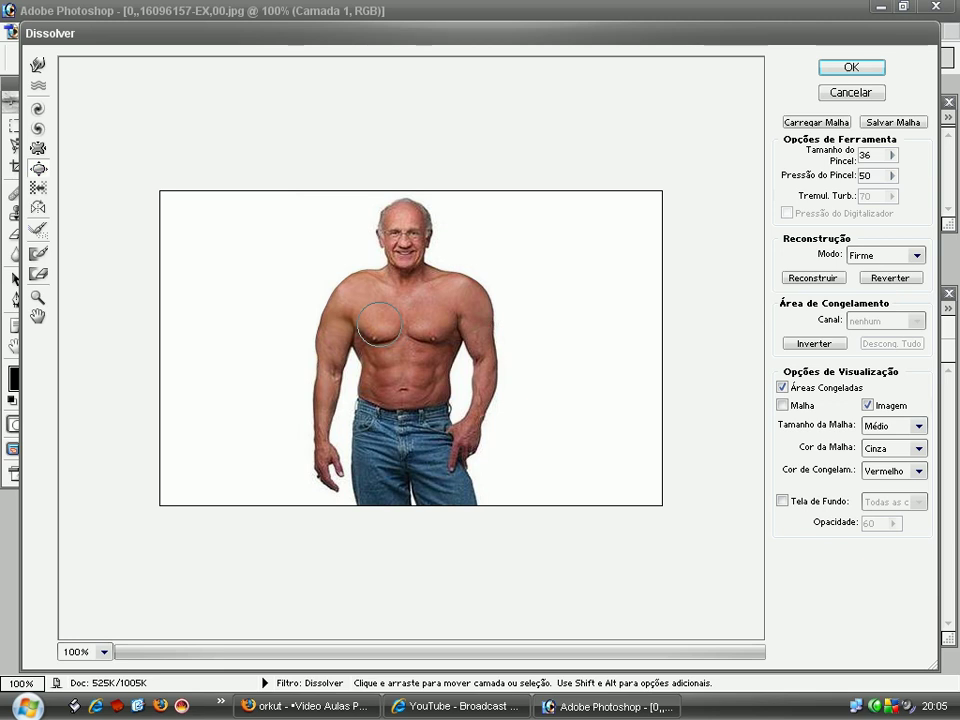
key("bracketright")
key("bracketright")
key("bracketright")
key("bracketright")
key("bracketright")
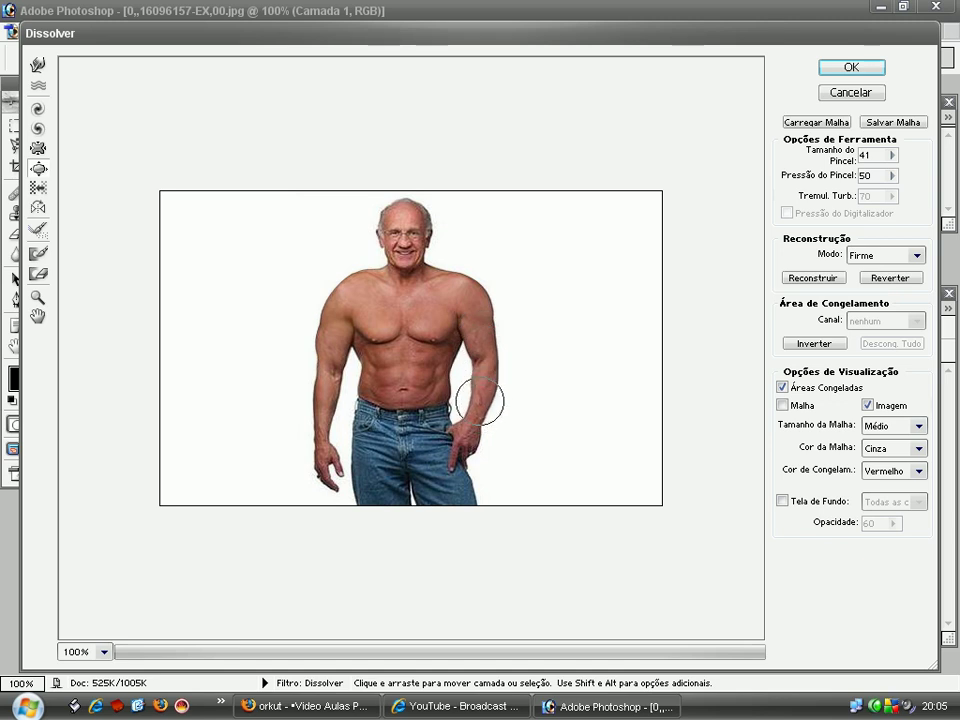
left_click_drag(490, 380, 499, 332)
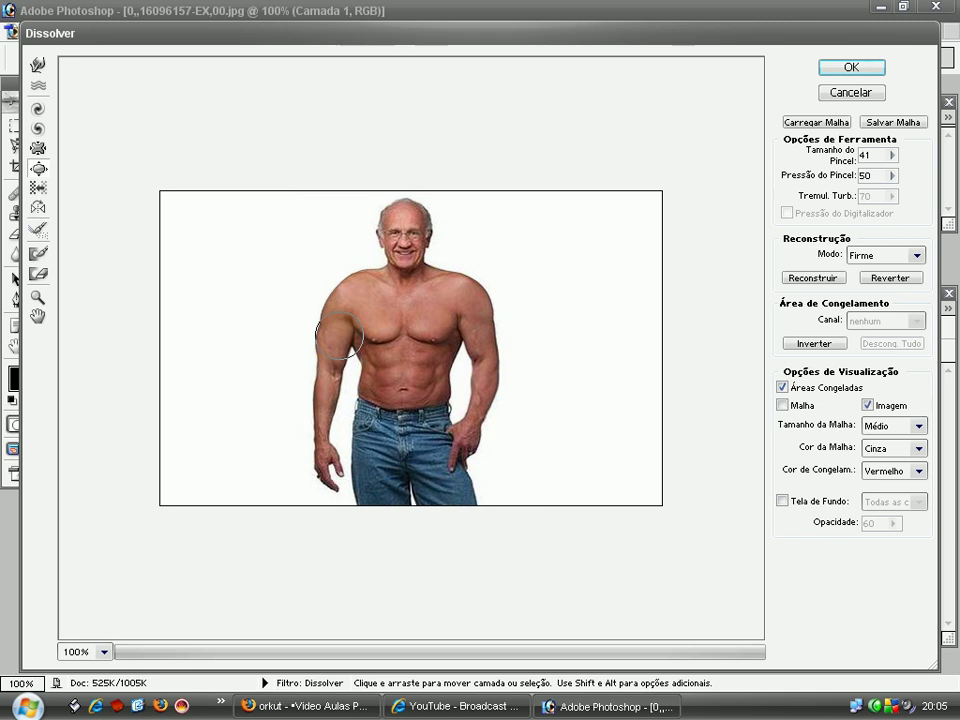
left_click_drag(329, 356, 315, 418)
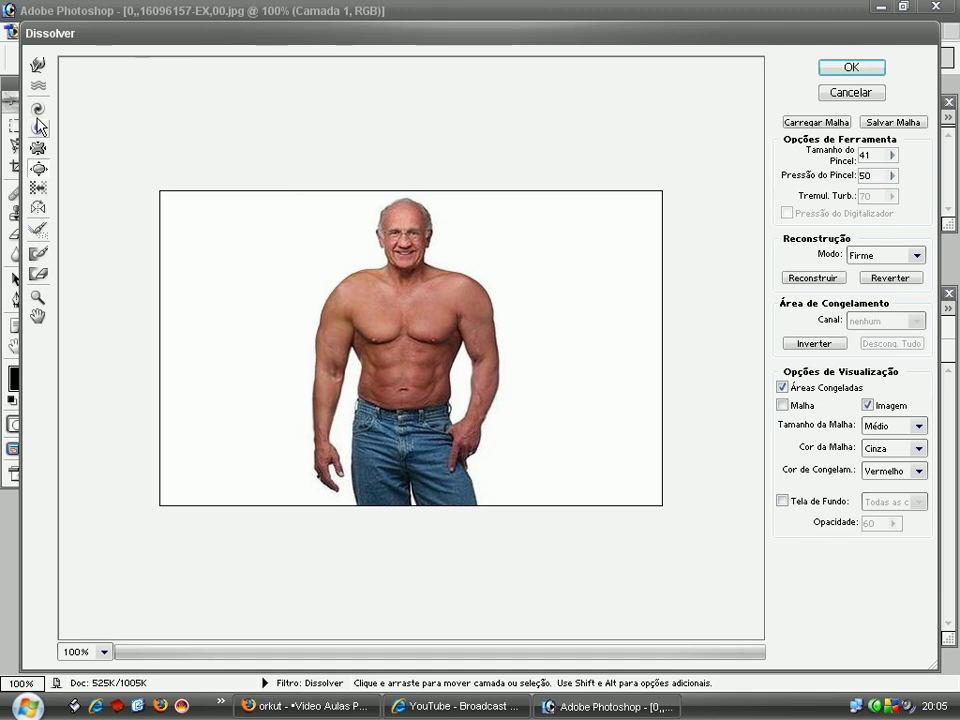
- Try the Freeze tool, then set the Bloat brush to 80 and undo a test distortion of the face
left_click(38, 207)
left_click(39, 231)
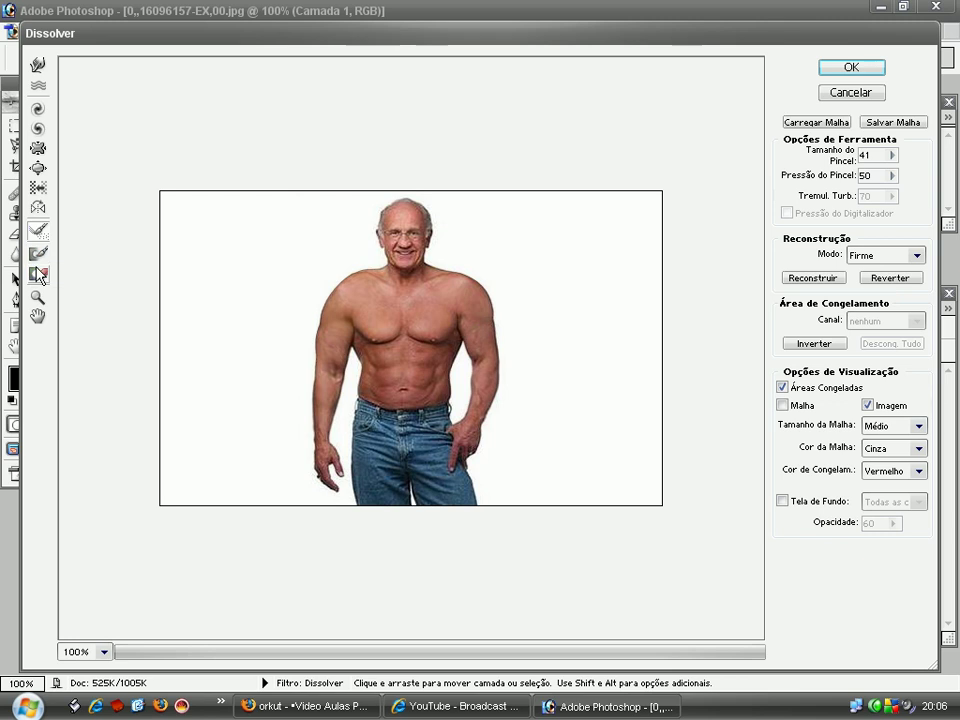
left_click(38, 148)
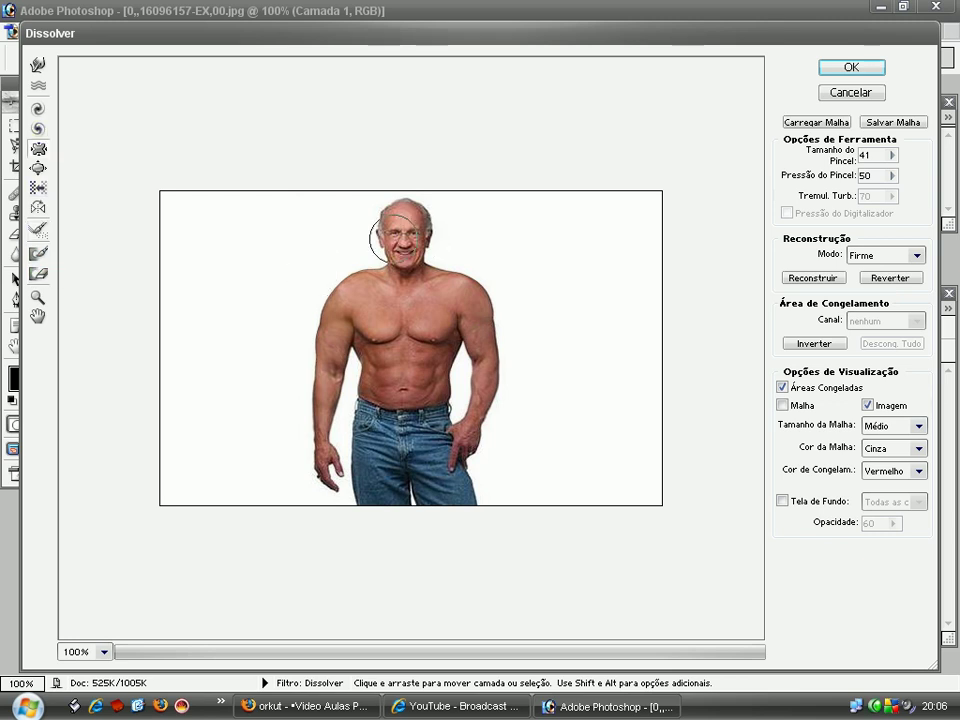
key("bracketright")
key("bracketright")
key("bracketright")
key("bracketright")
key("bracketright")
key("bracketright")
key("bracketright")
key("bracketright")
key("bracketright")
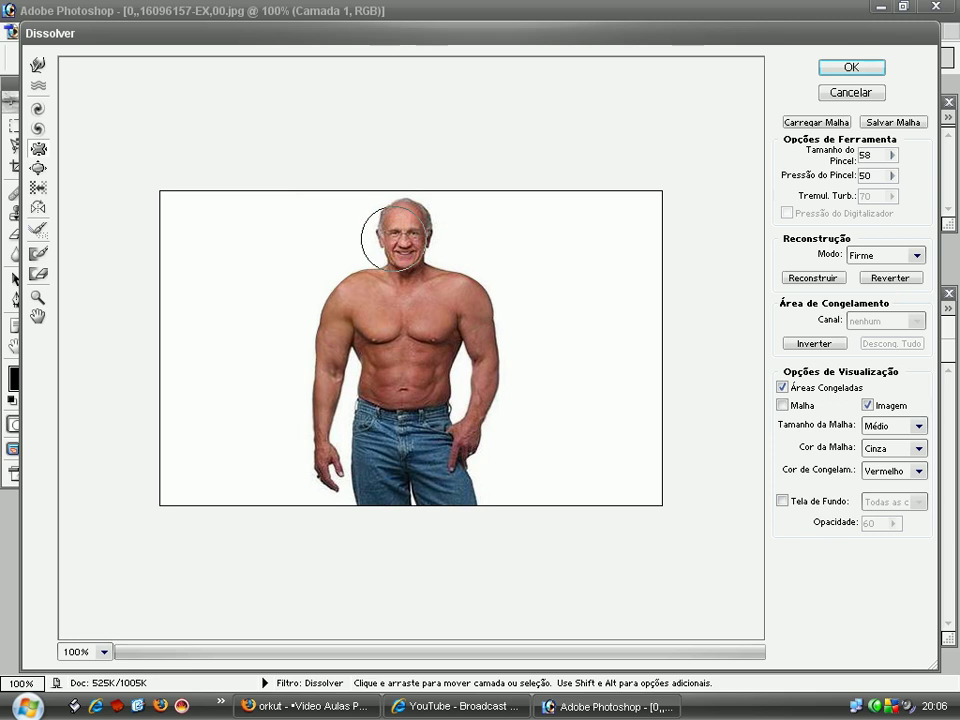
key("bracketright")
key("bracketright")
key("bracketright")
key("bracketright")
key("bracketright")
key("bracketright")
key("bracketright")
key("bracketright")
key("bracketright")
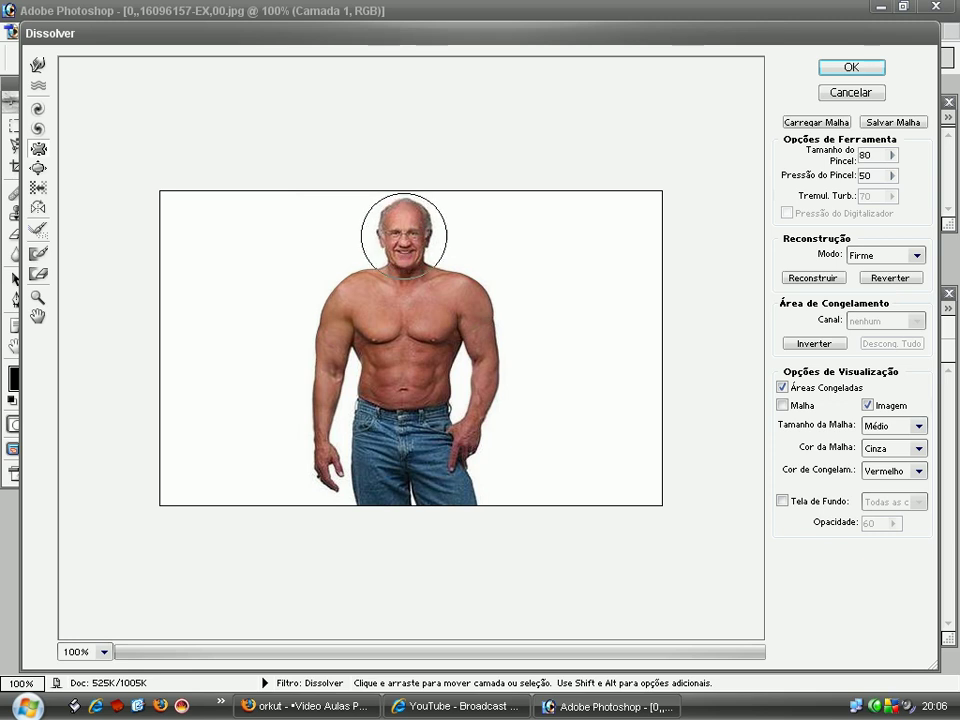
left_click_drag(404, 236, 404, 236)
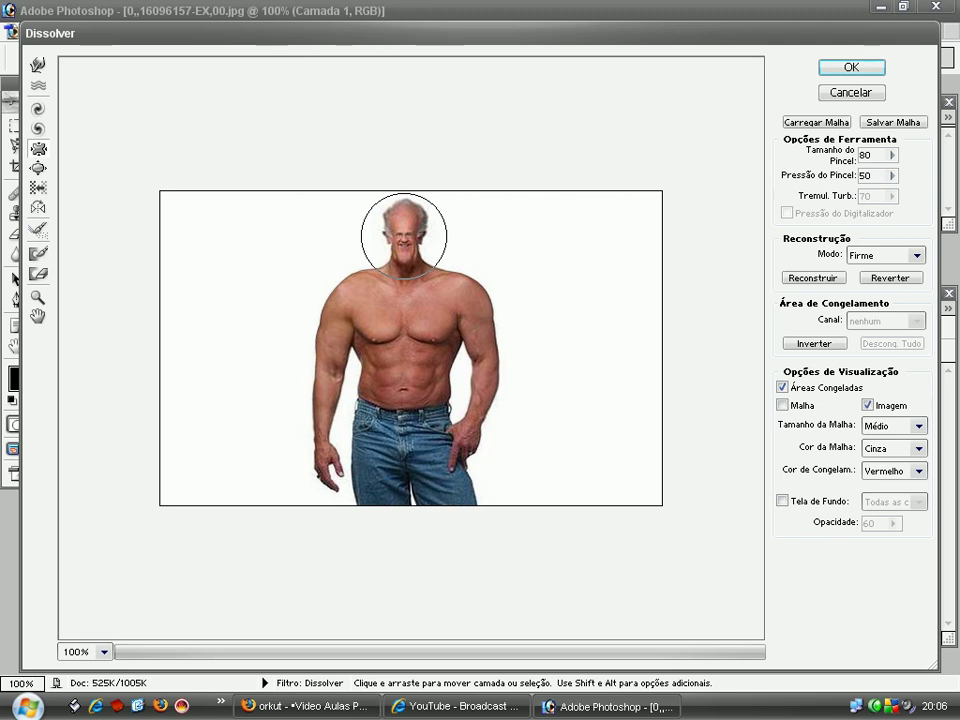
key("ctrl+z")
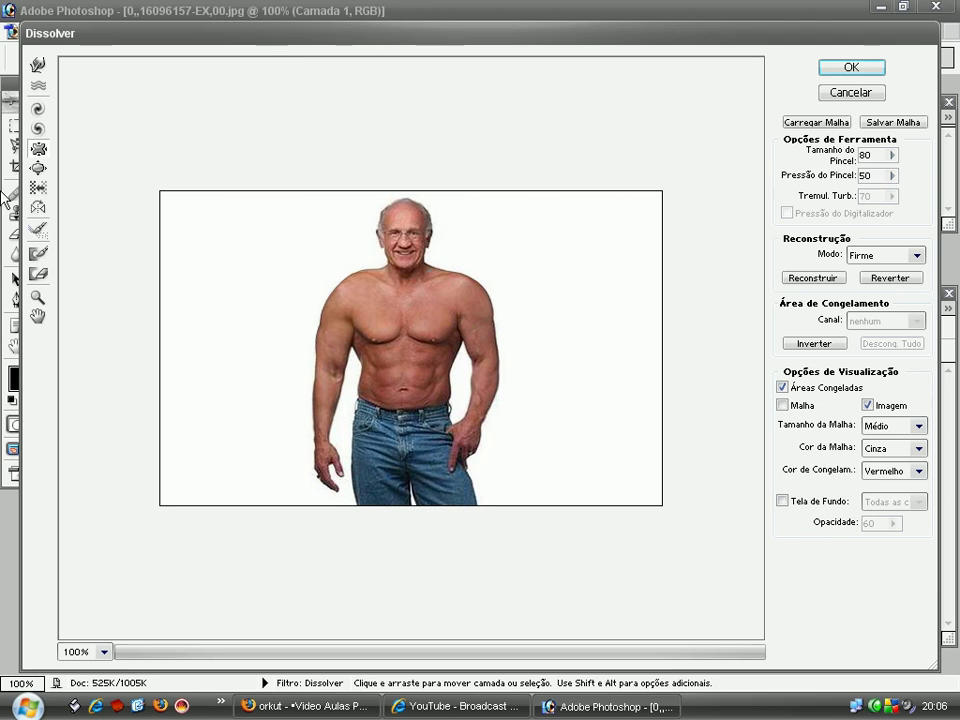
- Bloat the man's chest and left upper arm further with the size-80 brush
left_click(38, 168)
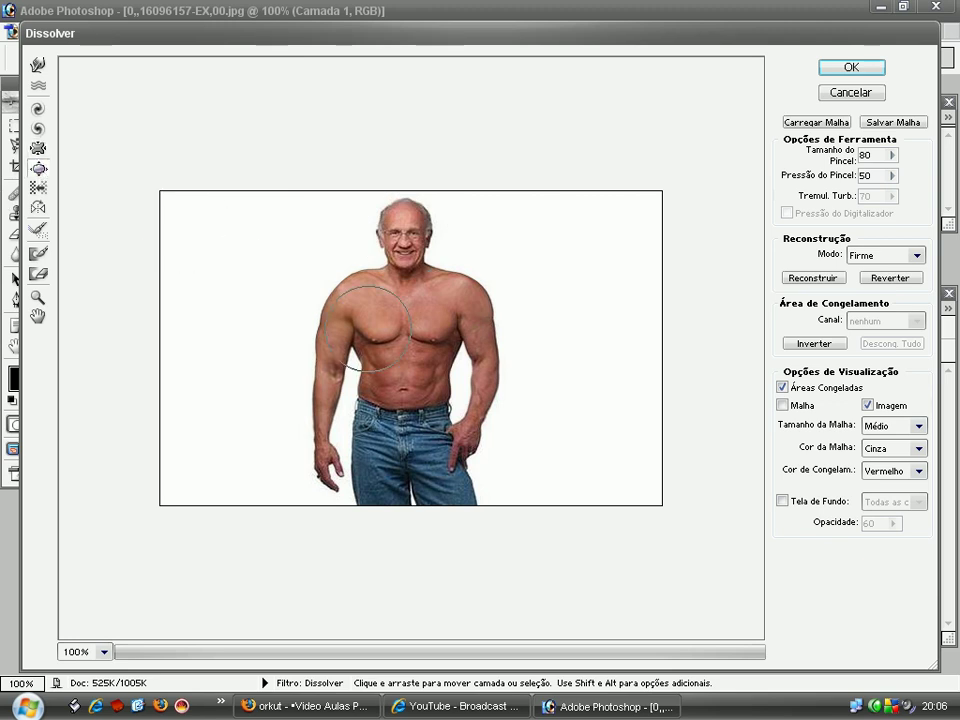
left_click_drag(370, 322, 385, 323)
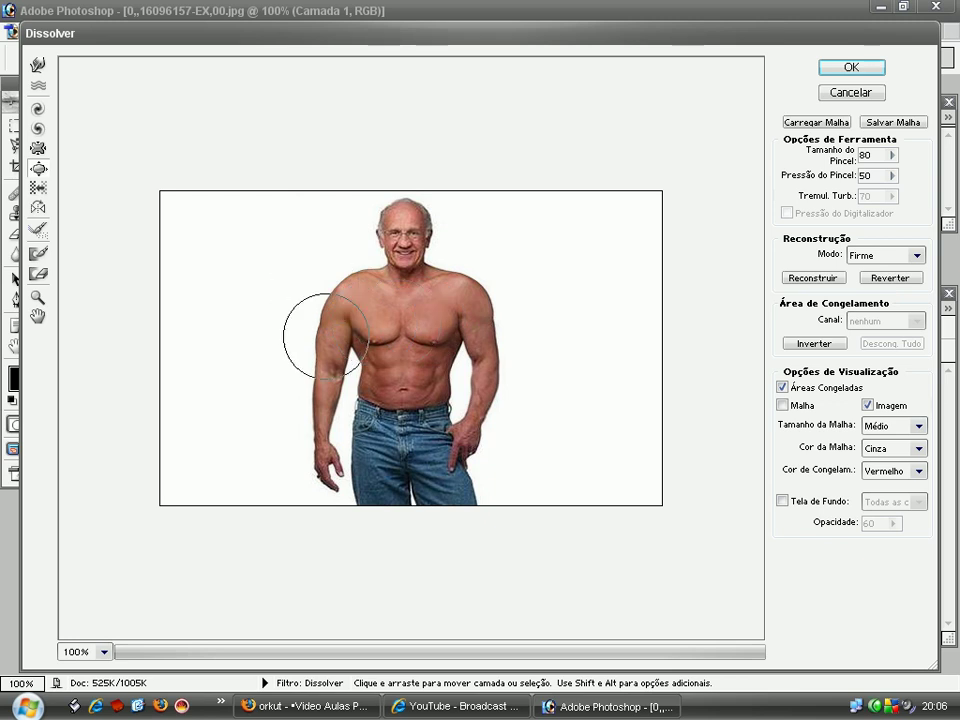
left_click_drag(317, 339, 326, 336)
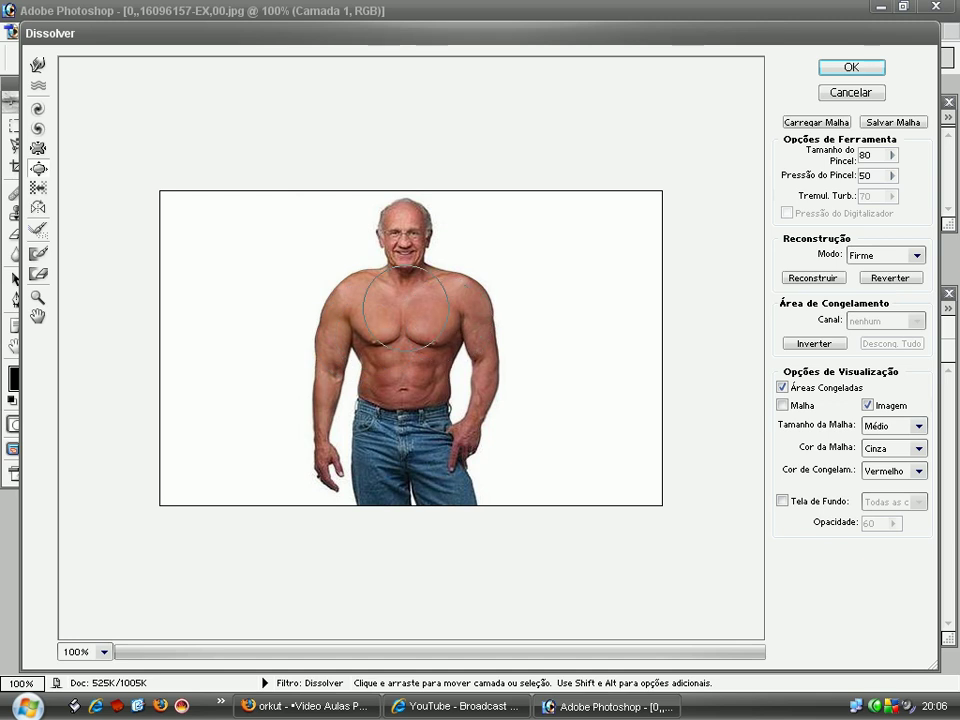
left_click(38, 64)
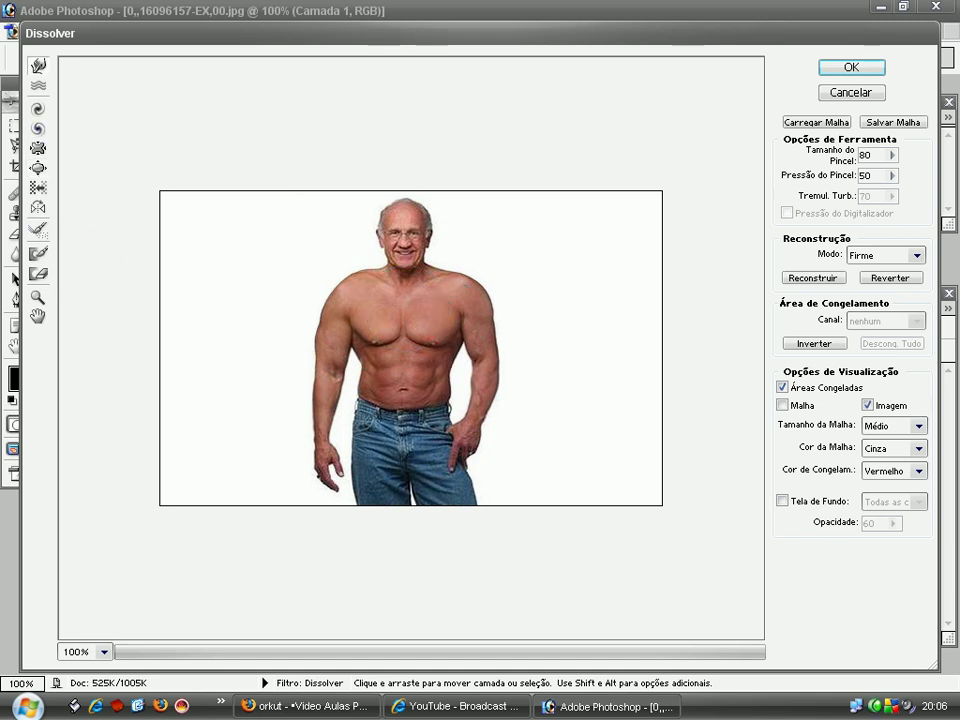